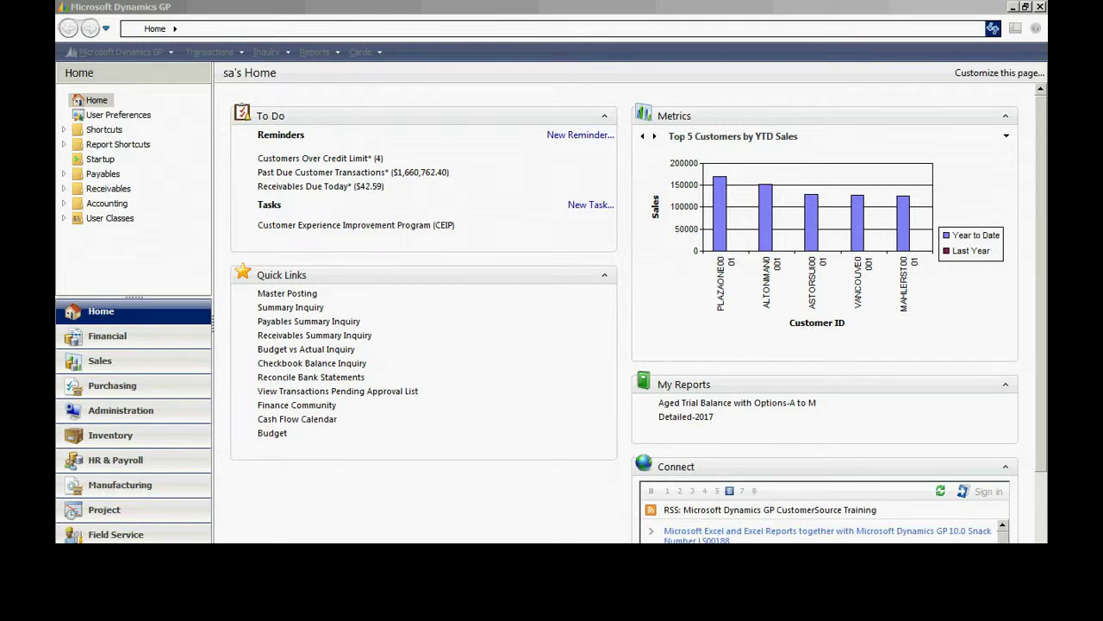
Step: Start a new report option for the sales trial balance report Aged Trial Balance w/ Options
left_click(309, 52)
left_click(309, 52)
mouse_move(405, 128)
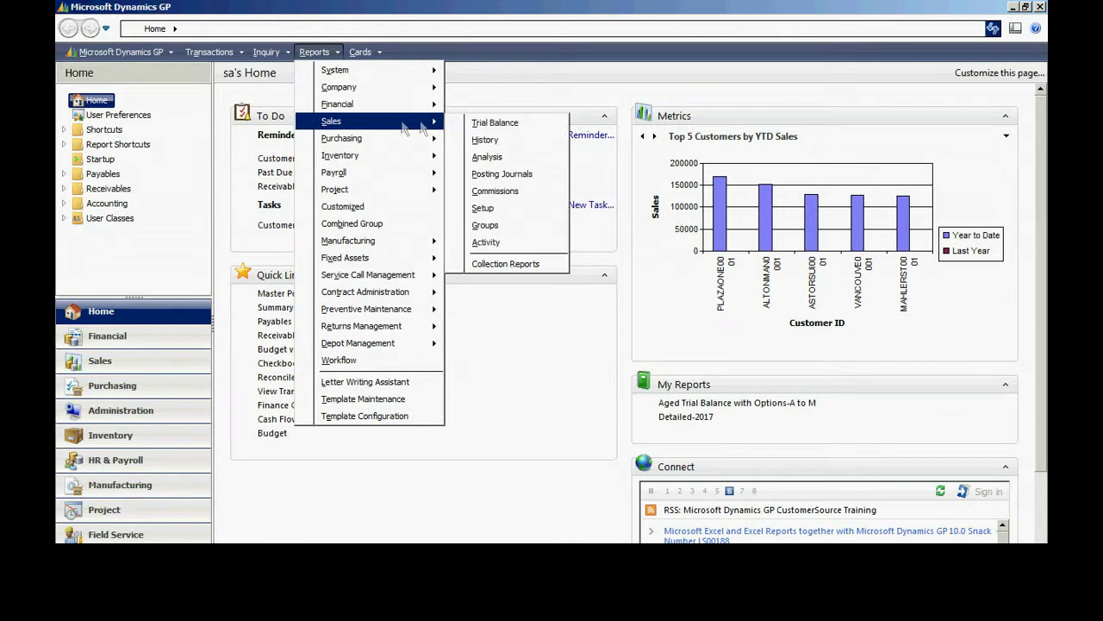
left_click(495, 122)
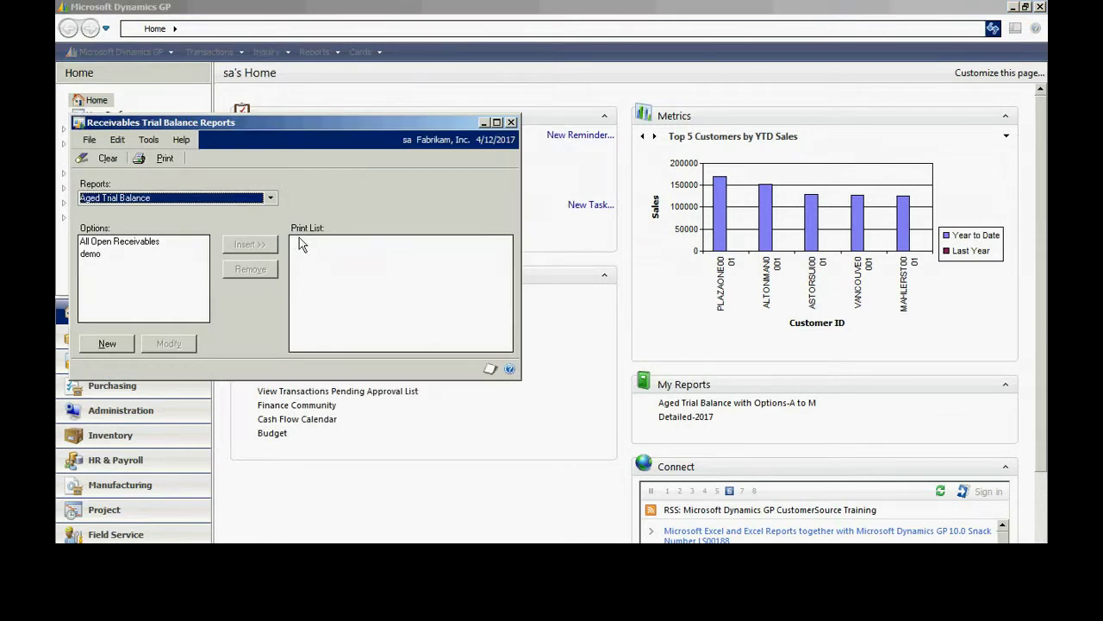
left_click(271, 197)
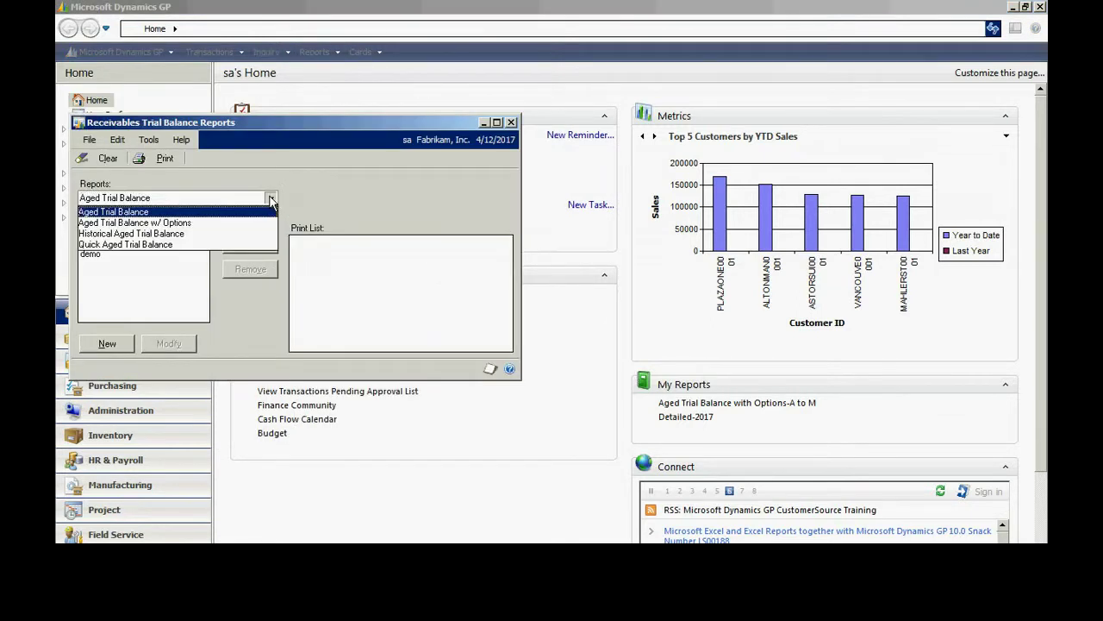
left_click(221, 224)
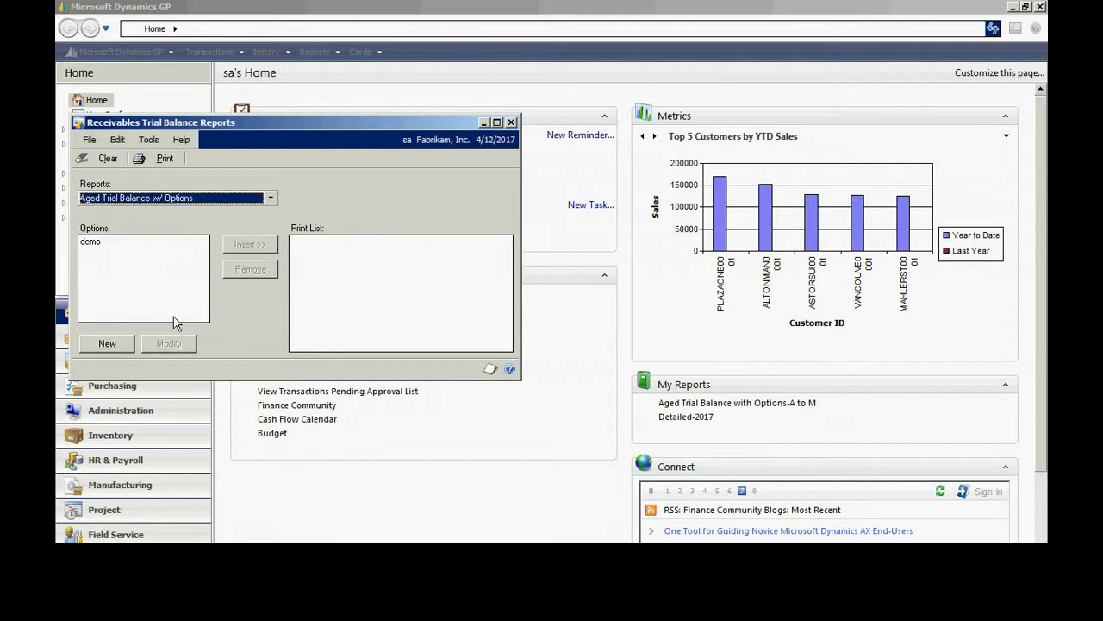
left_click(122, 345)
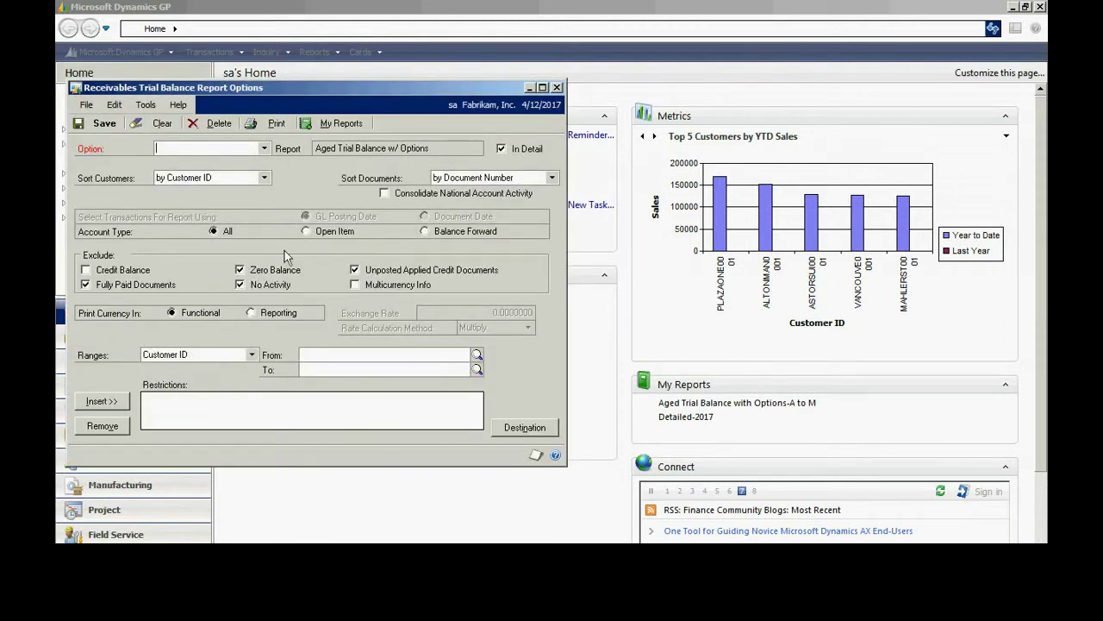
Step: Name the report option Summary and turn off In Detail
type("Summary")
key("Tab")
left_click(502, 149)
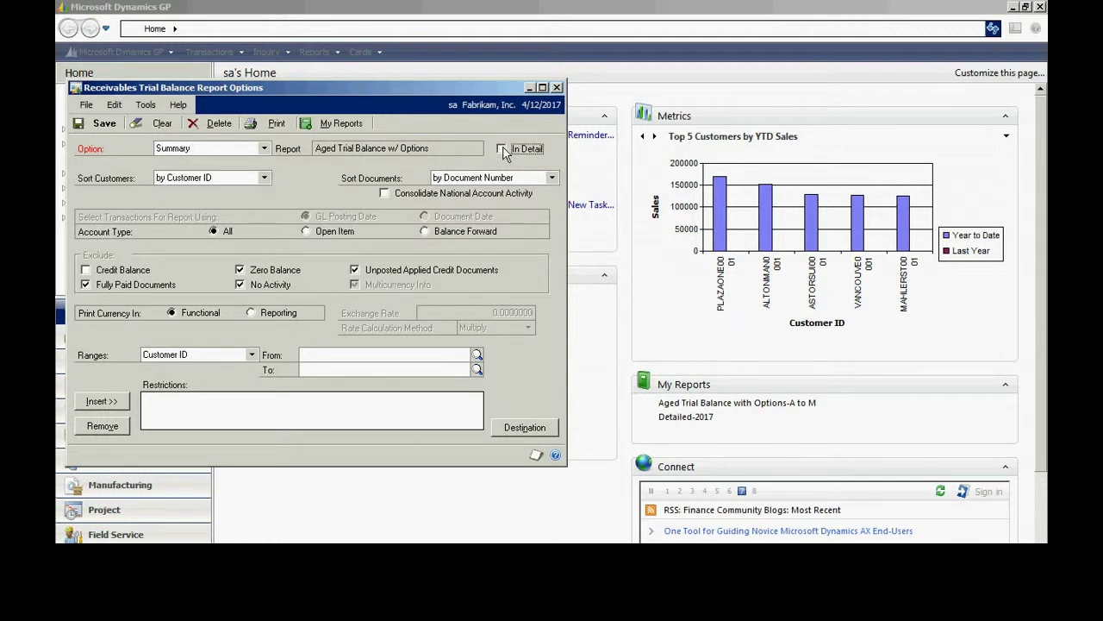
Step: Set the destination of the Summary report option to both Screen and Printer
left_click(519, 426)
left_click(432, 315)
left_click(434, 329)
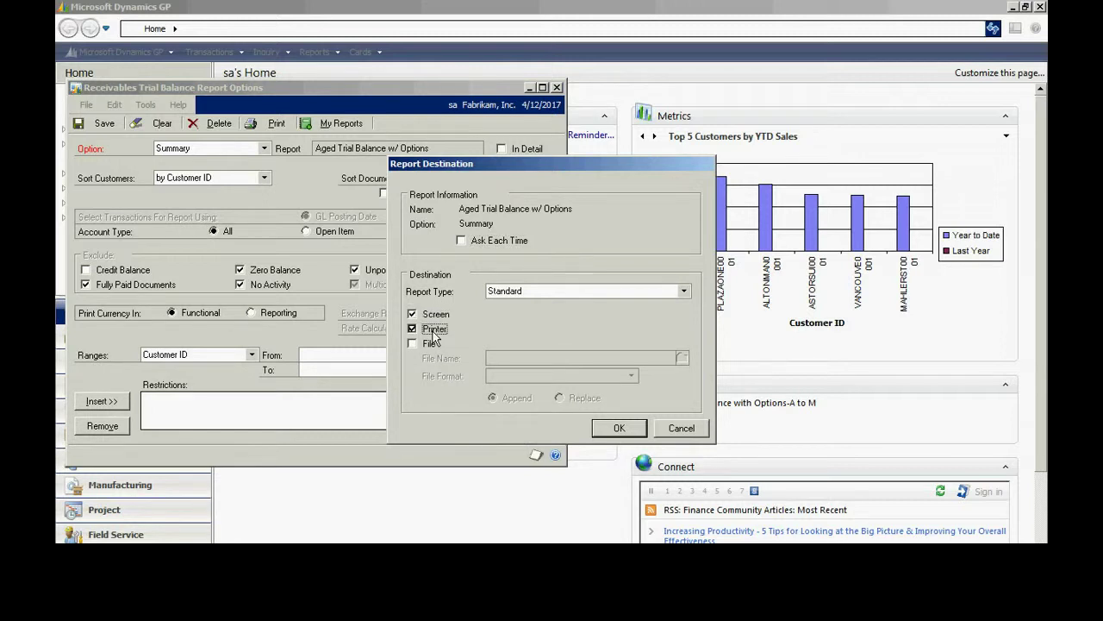
left_click(619, 430)
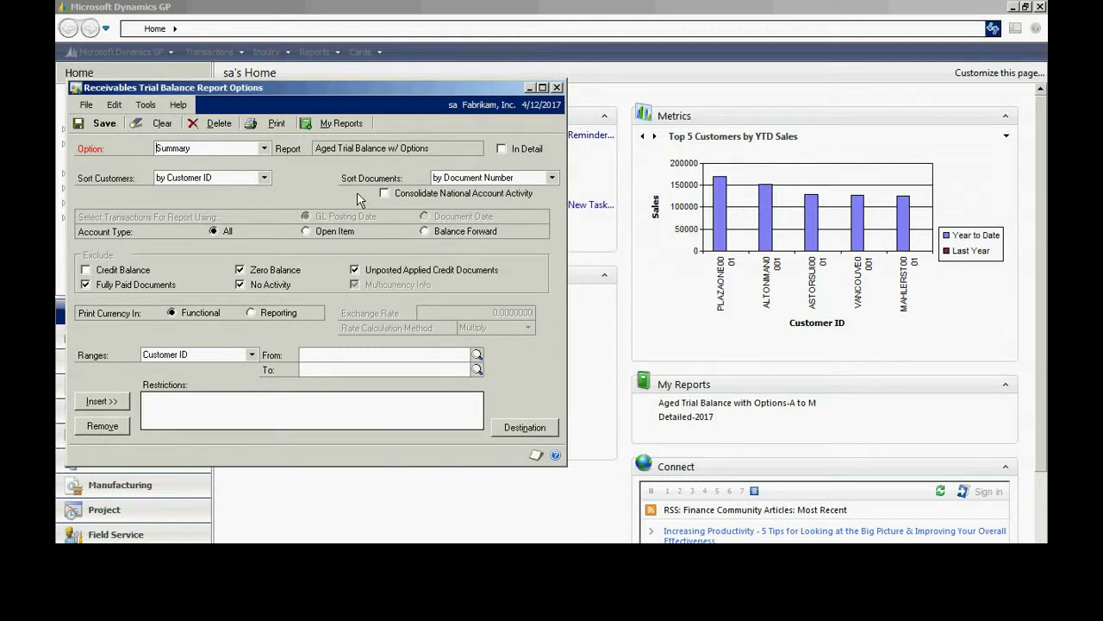
Step: Add the report option to My Reports as "Aged Trial Balance w/ Options-Summary"
left_click(342, 125)
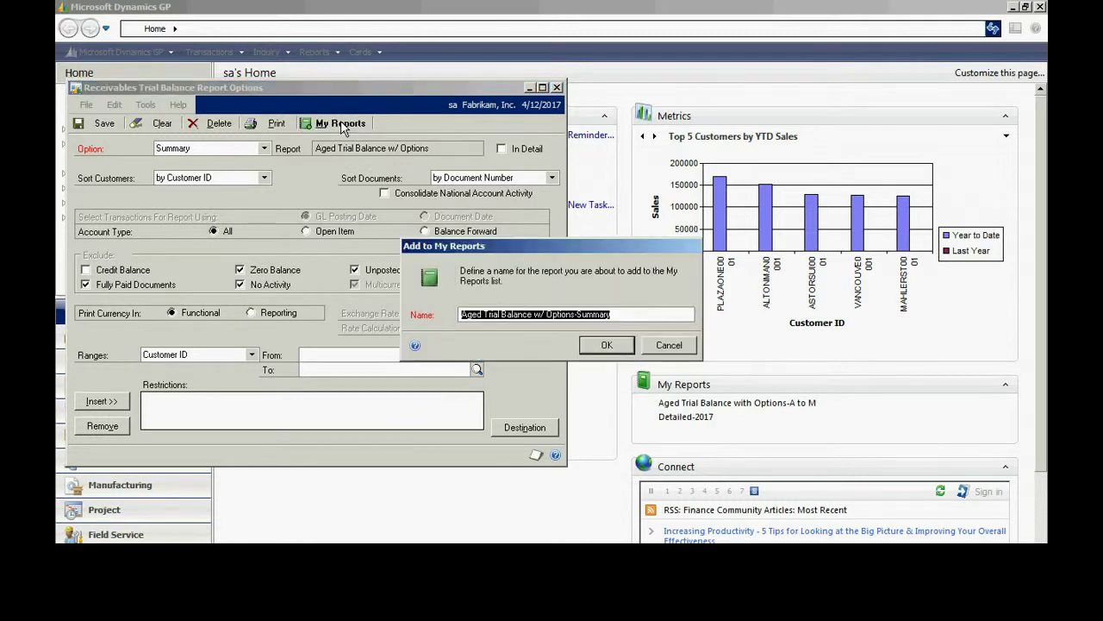
left_click(601, 347)
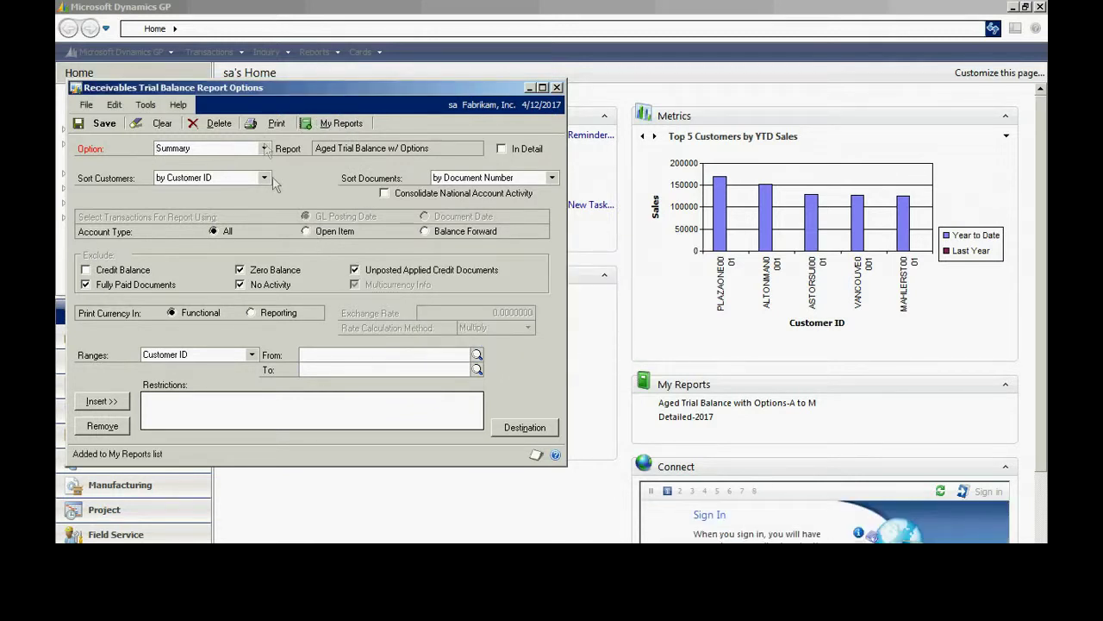
Step: Print the Summary aged trial balance, close its screen output, and save the report option
left_click(275, 125)
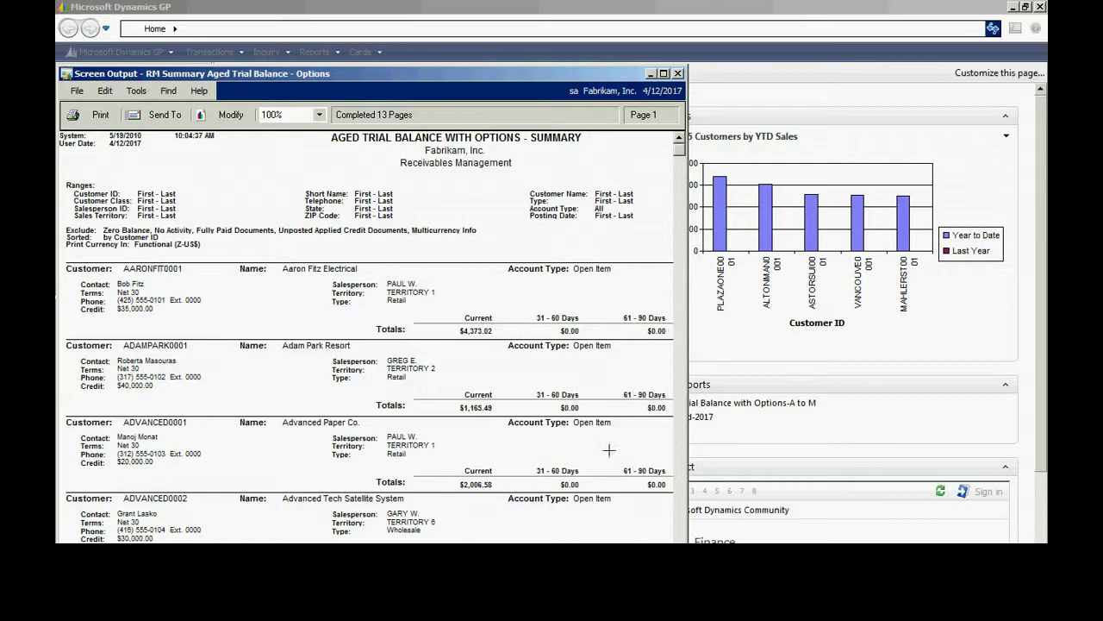
left_click(677, 74)
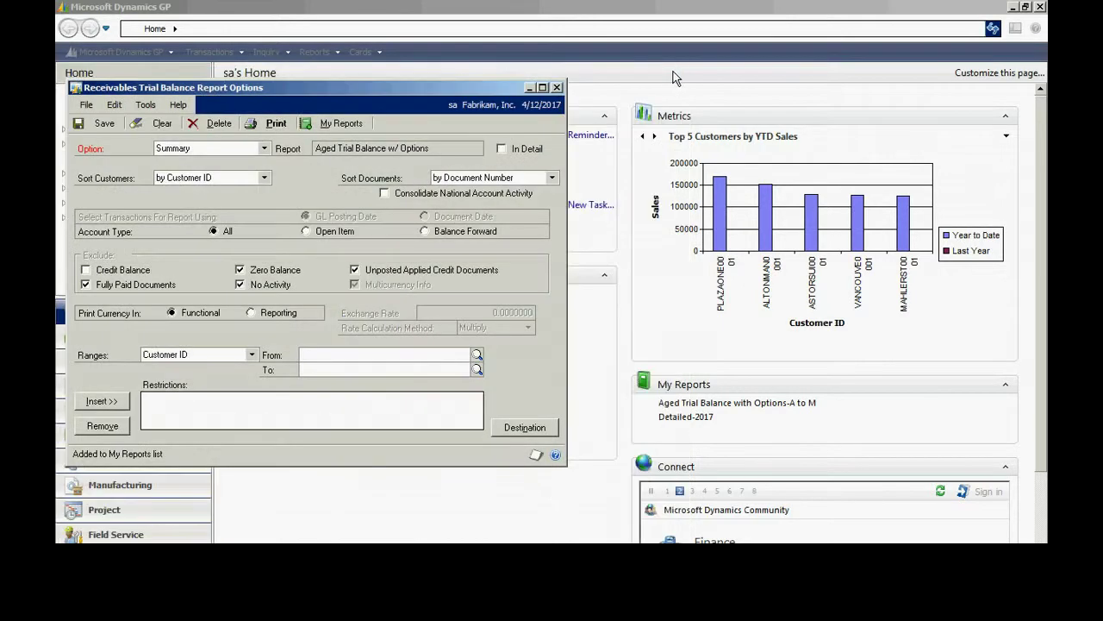
left_click(105, 126)
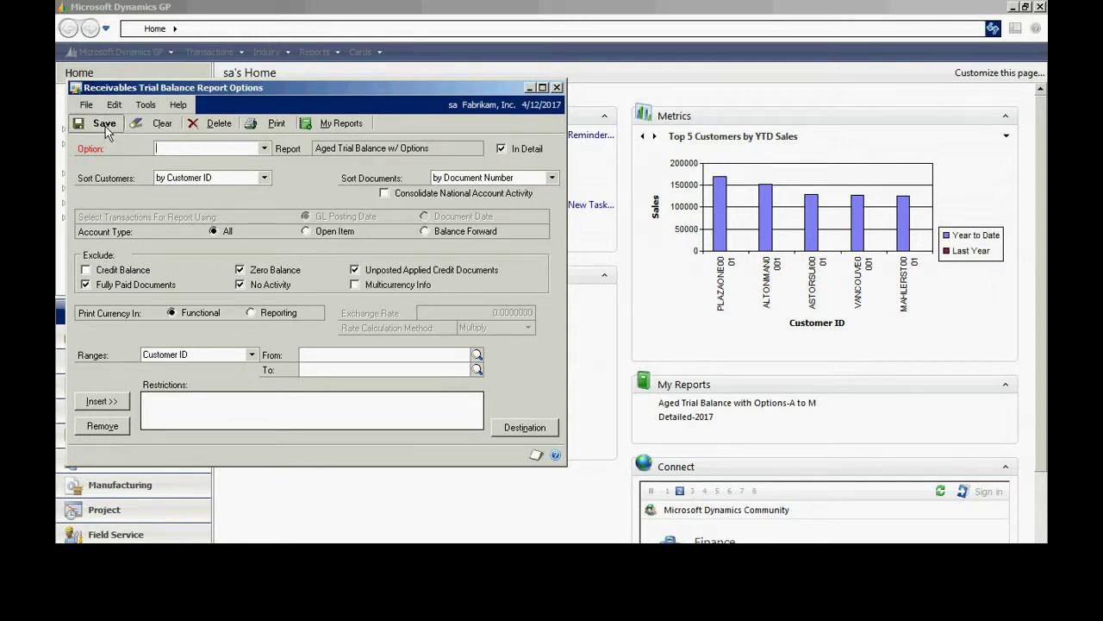
left_click(557, 87)
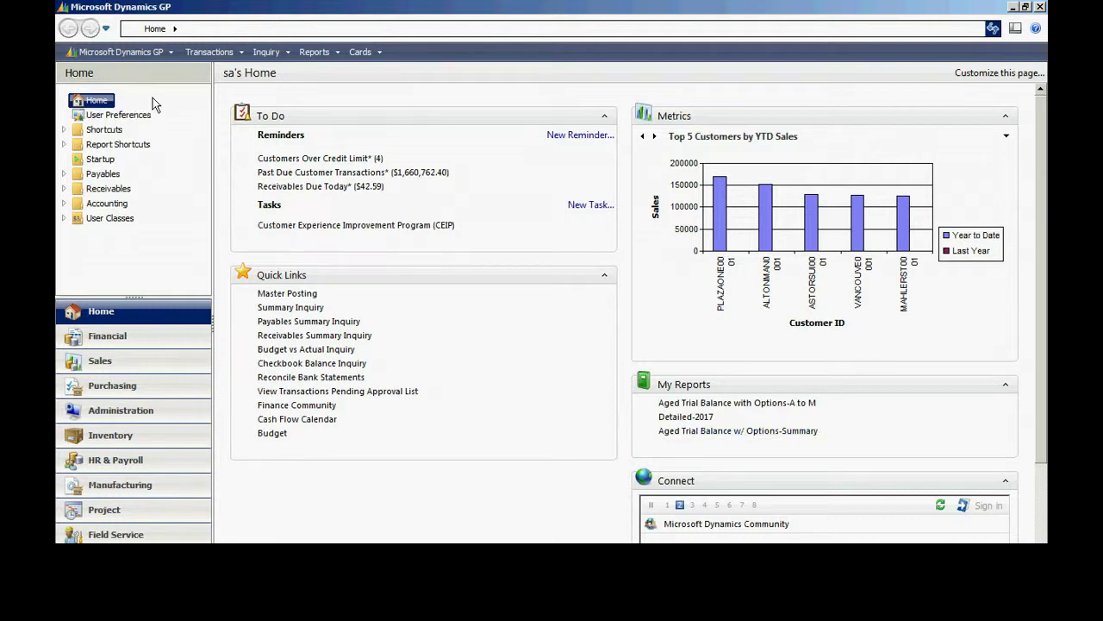
Step: Open Apply Sales Documents and choose Advanced Paper Co. as the customer
left_click(209, 53)
mouse_move(284, 91)
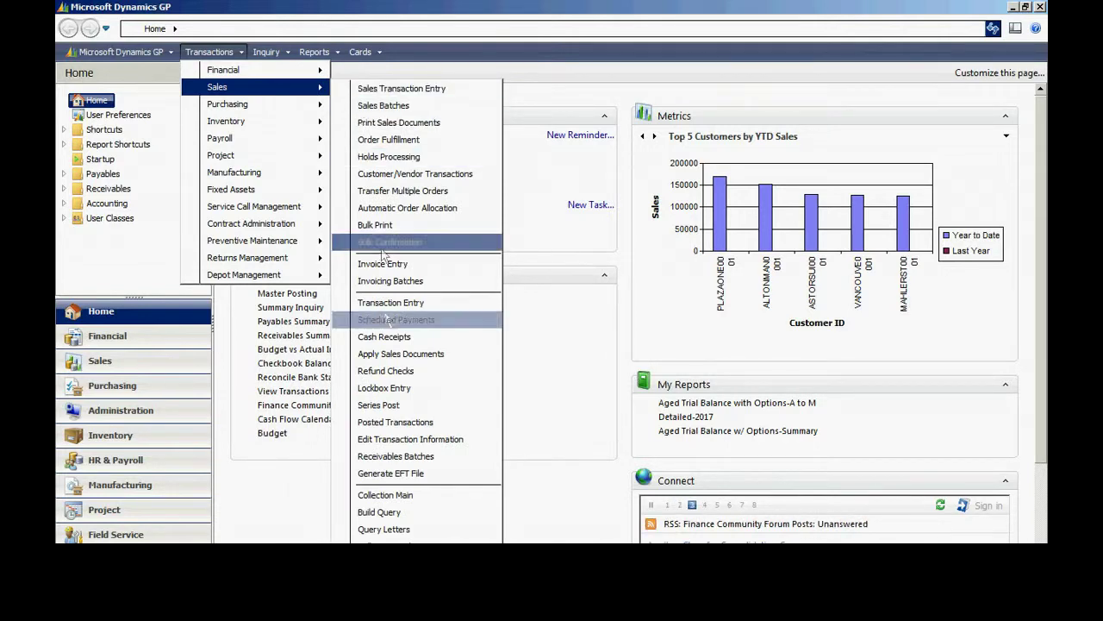
left_click(390, 354)
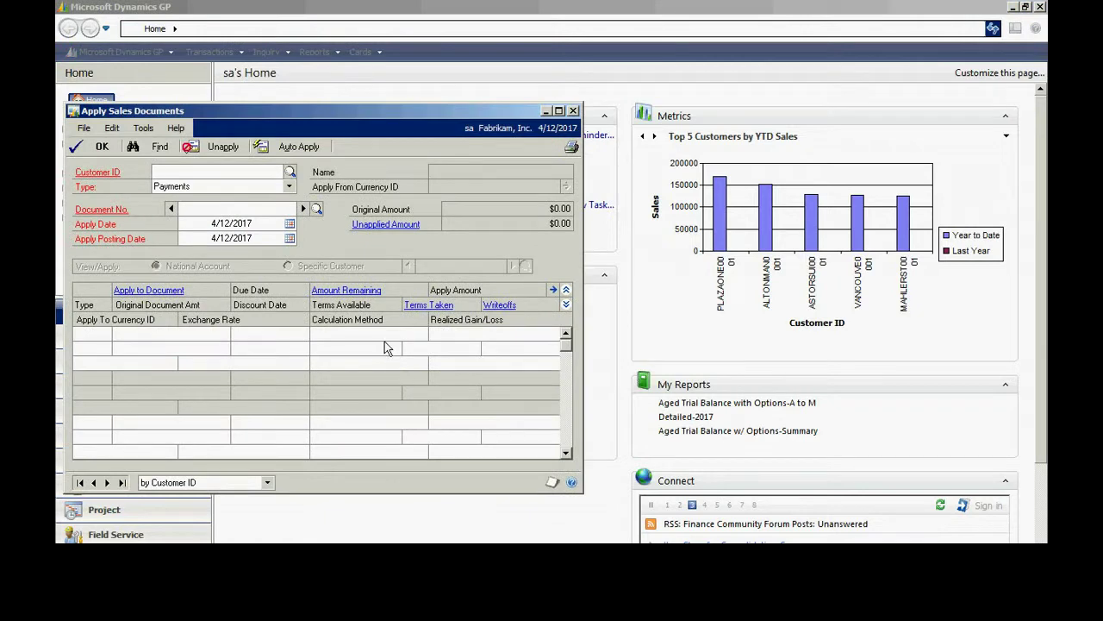
left_click(290, 175)
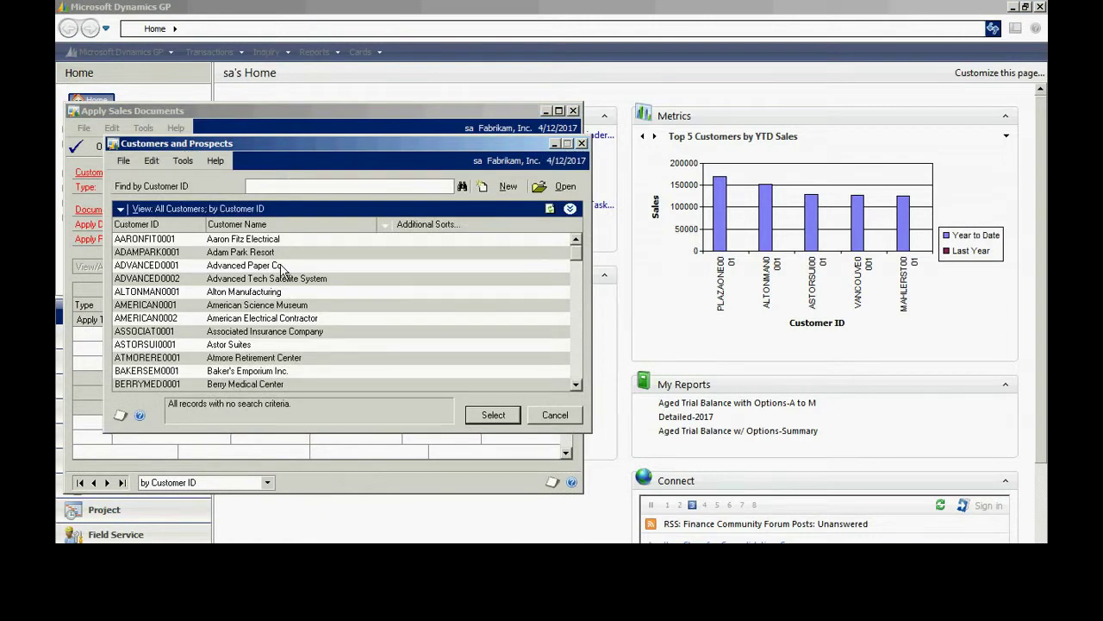
double_click(282, 266)
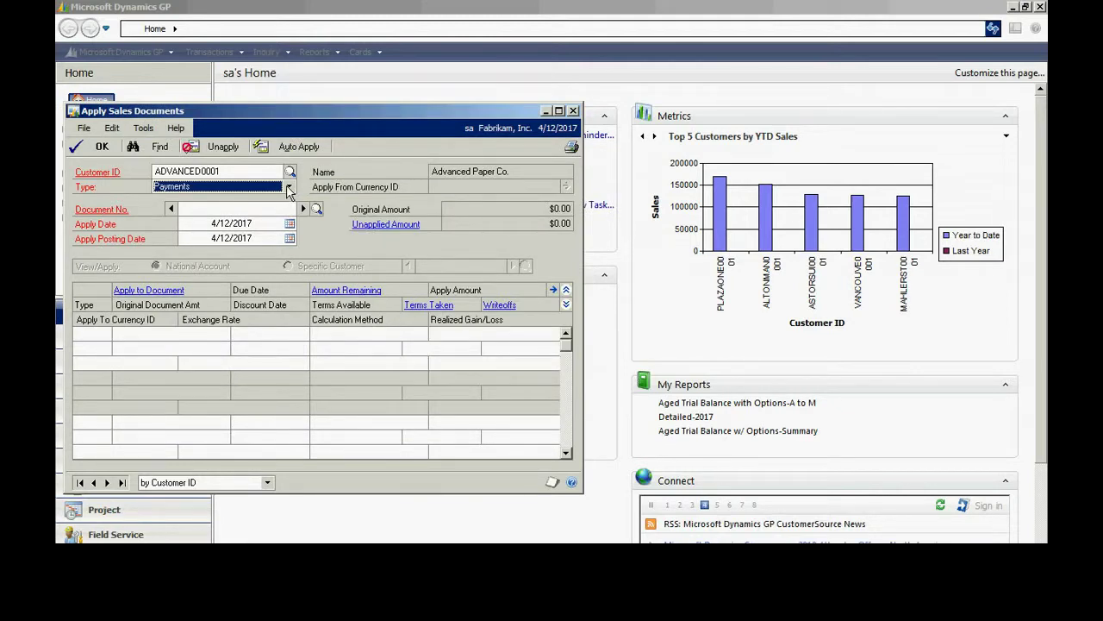
Step: Set the document type to Returns and apply the customer's return to the SLS invoice due 5/12/2017
left_click(289, 189)
left_click(269, 208)
left_click(302, 208)
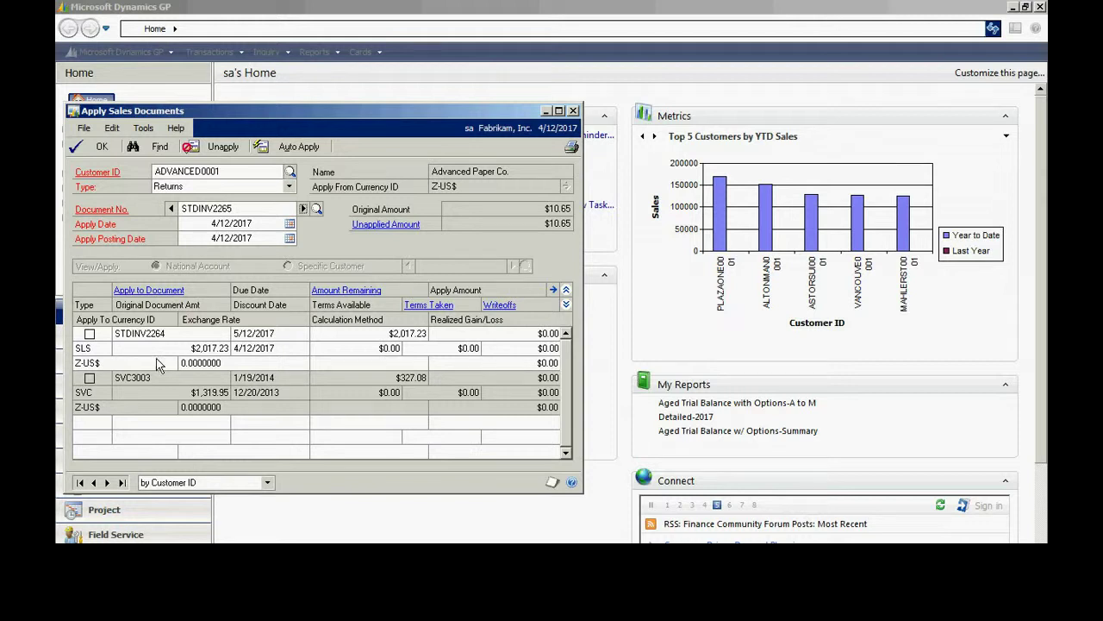
left_click(90, 333)
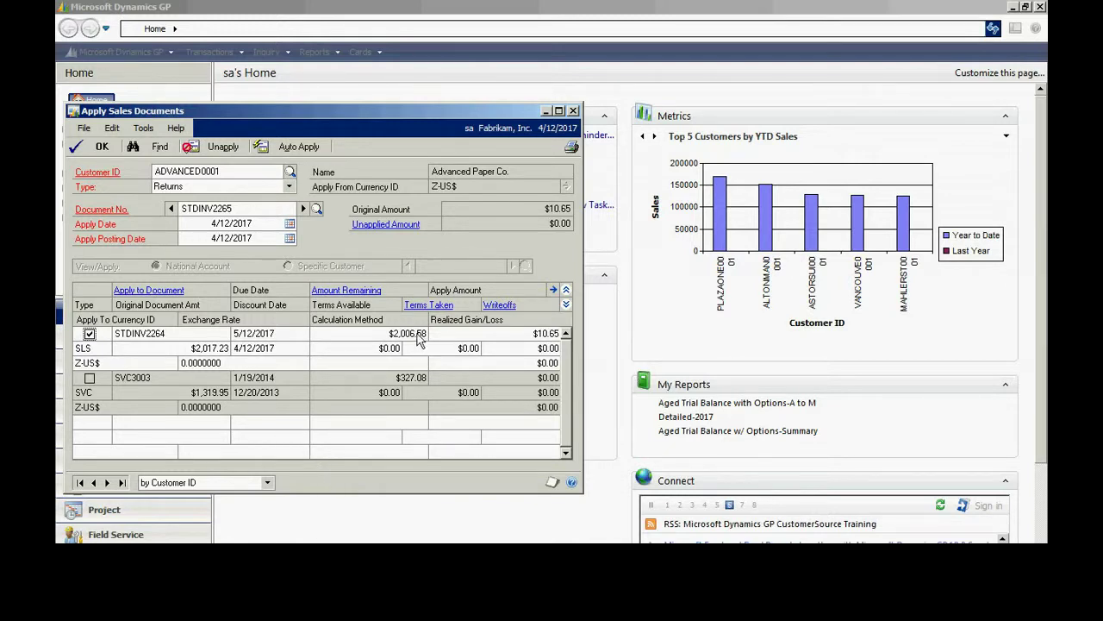
left_click(102, 148)
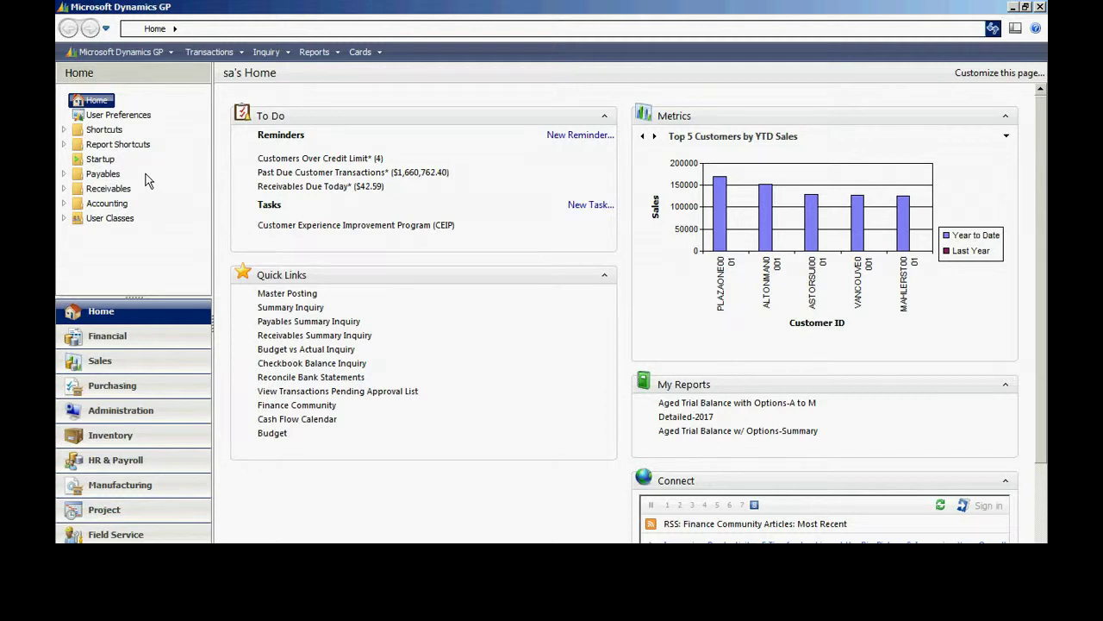
Step: Start a new sales cash receipt for the customer Advanced Paper Co
left_click(203, 54)
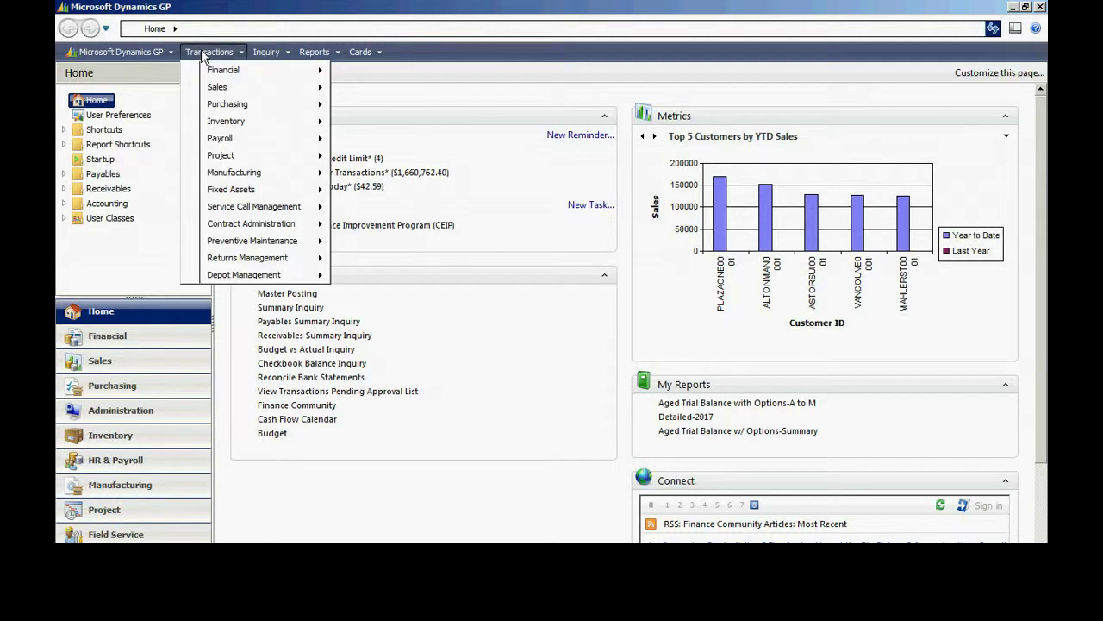
mouse_move(223, 88)
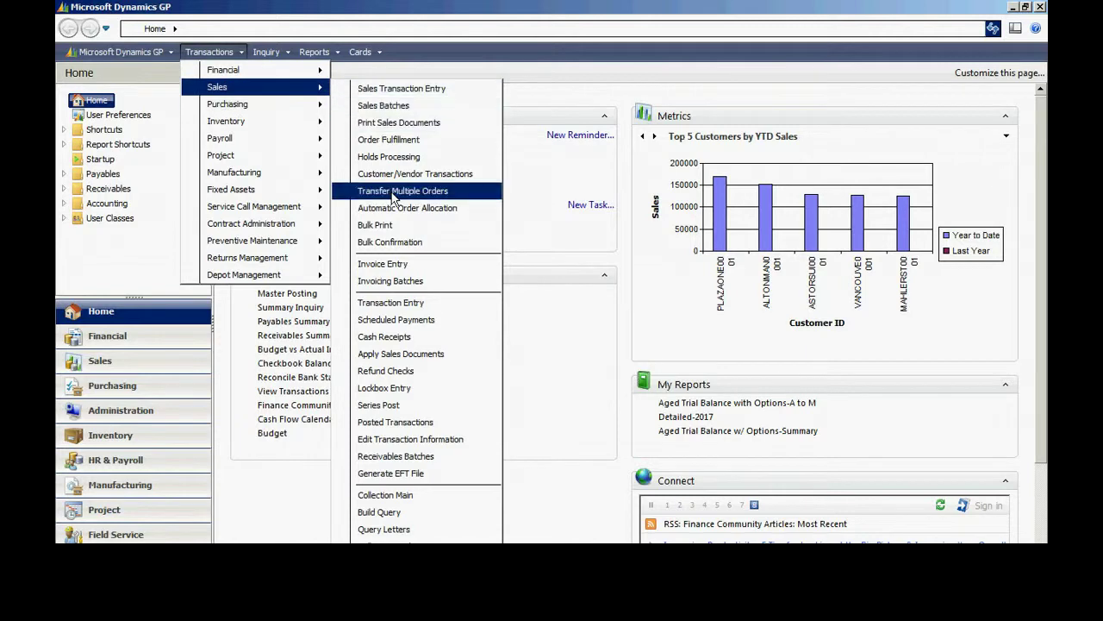
left_click(381, 336)
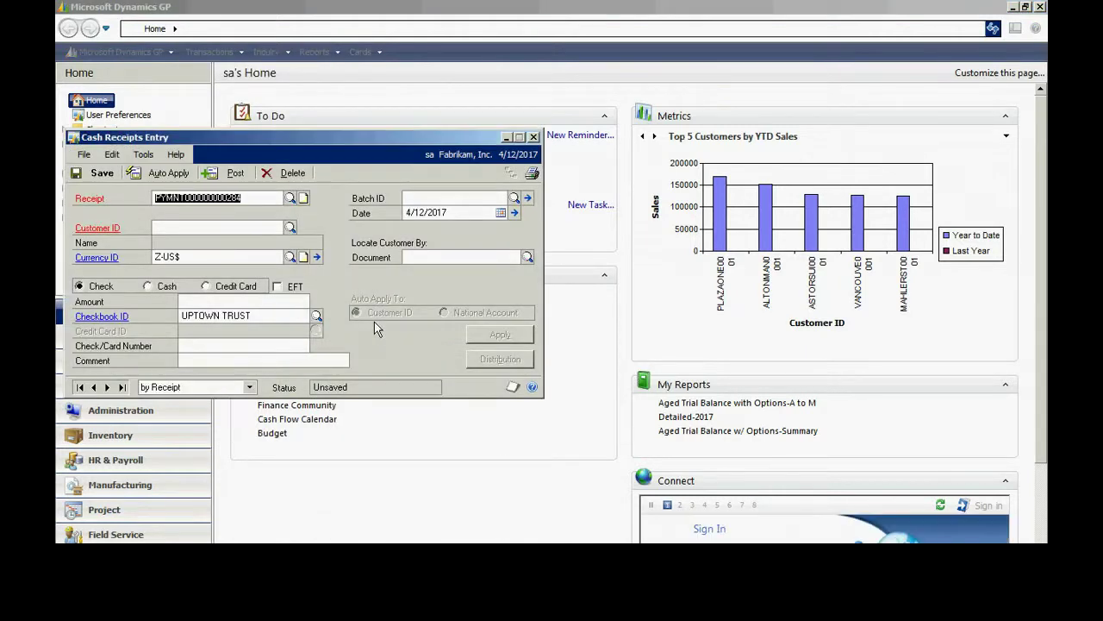
left_click(290, 228)
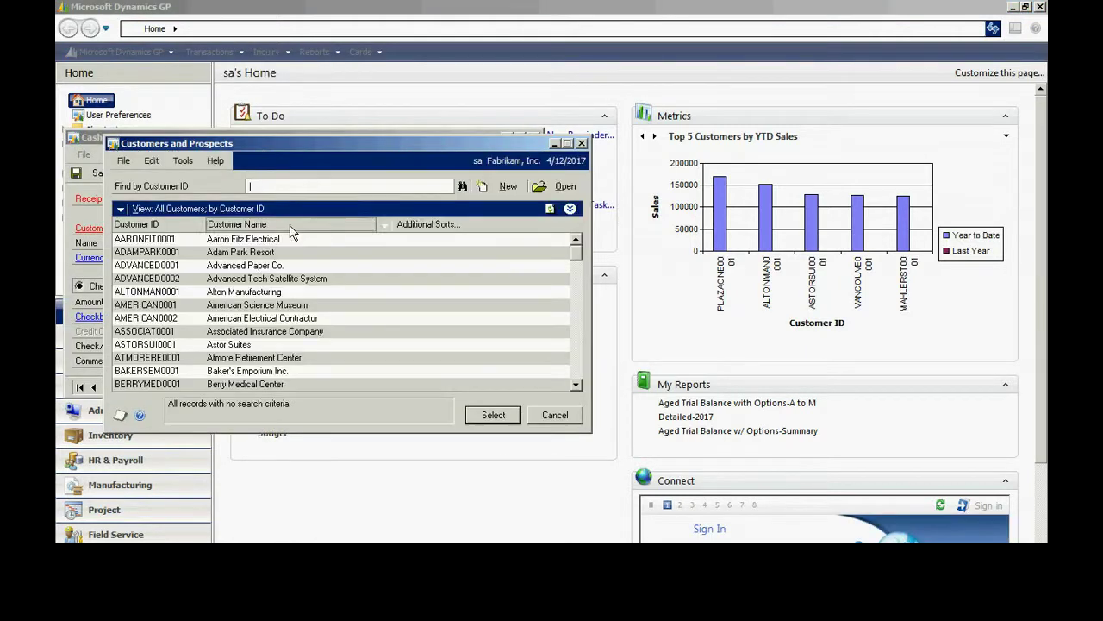
left_click(276, 266)
left_click(493, 415)
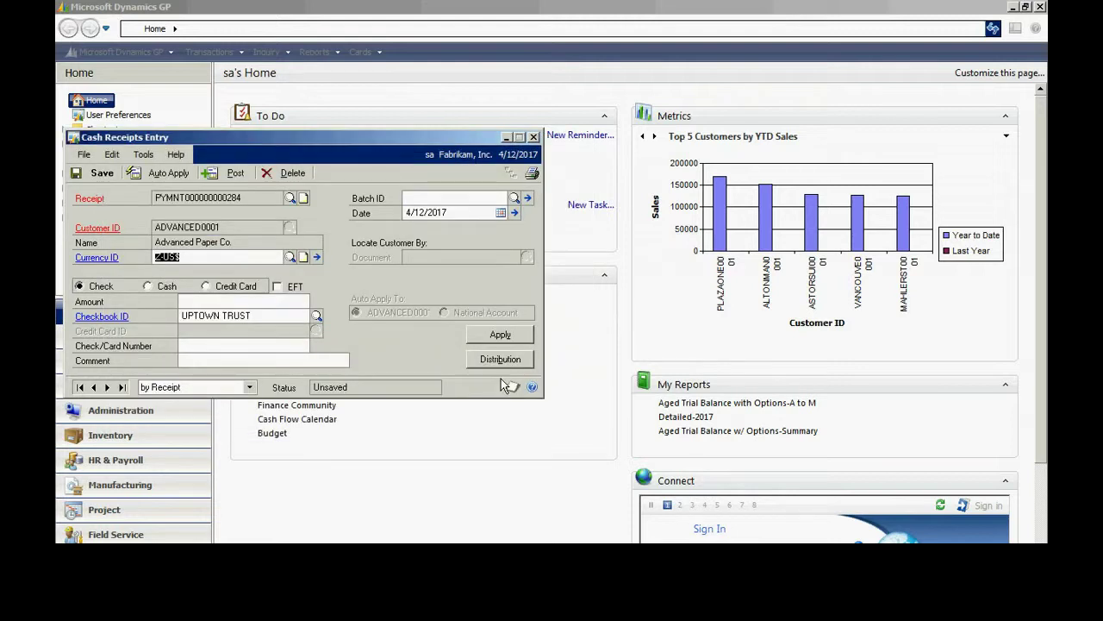
Step: Enter a receipt amount of $2,000.00 and check number 78999
key("Tab")
key("Tab")
key("Tab")
type("2000")
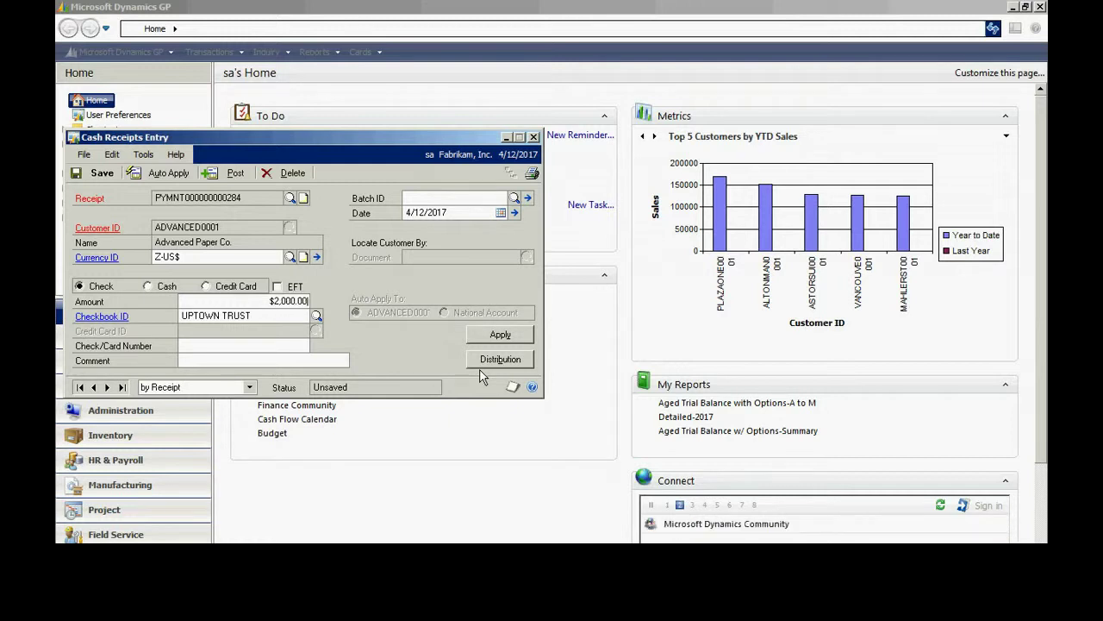
key("Tab")
key("Tab")
type("78999")
key("Tab")
Step: Auto-apply the receipt to the customer's documents and set the amount applied to the SLS invoice to $1,500.00
left_click(500, 335)
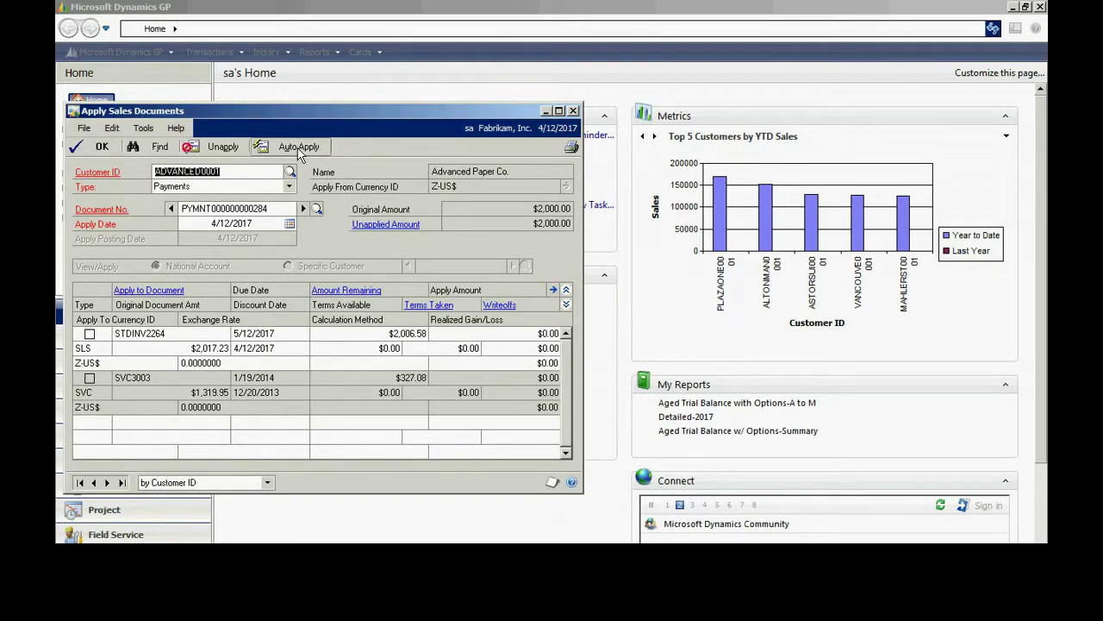
left_click(299, 148)
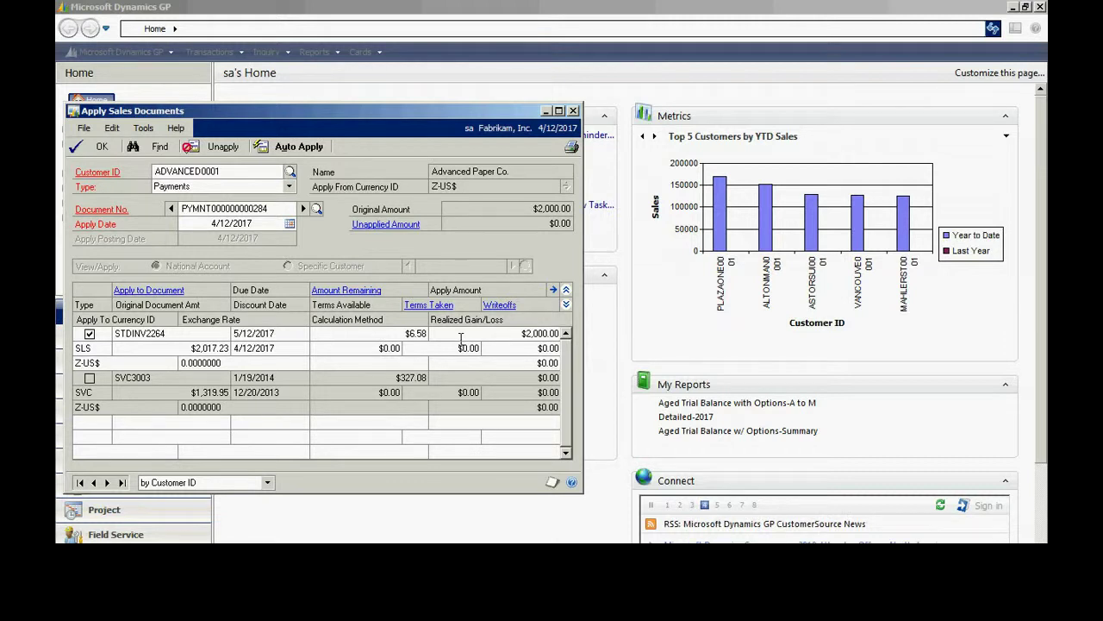
left_click(514, 336)
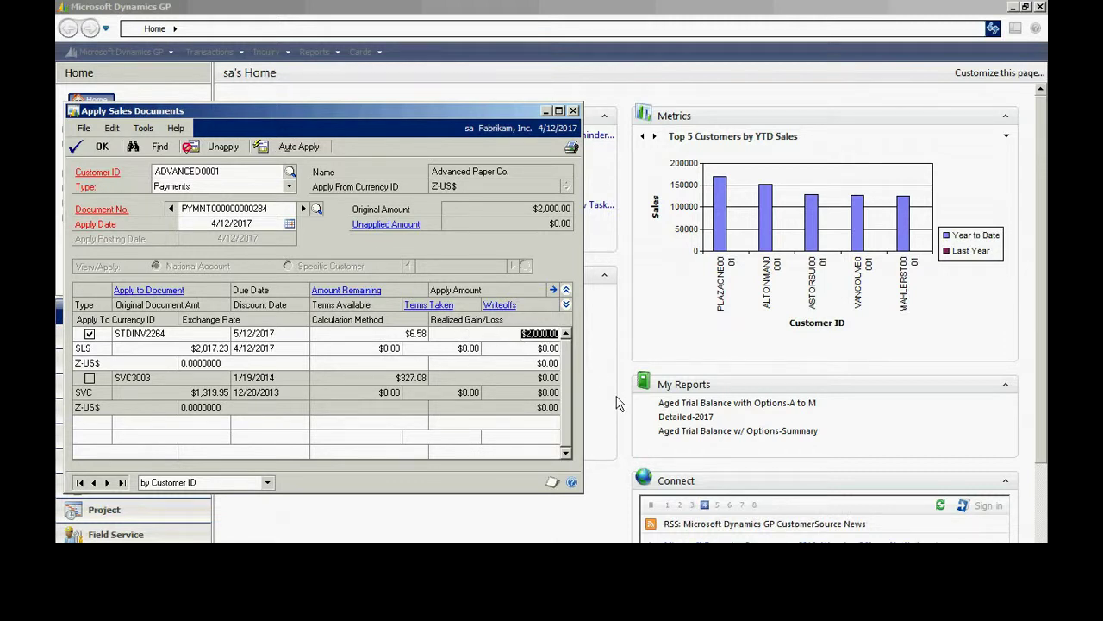
type(".01500")
key("Tab")
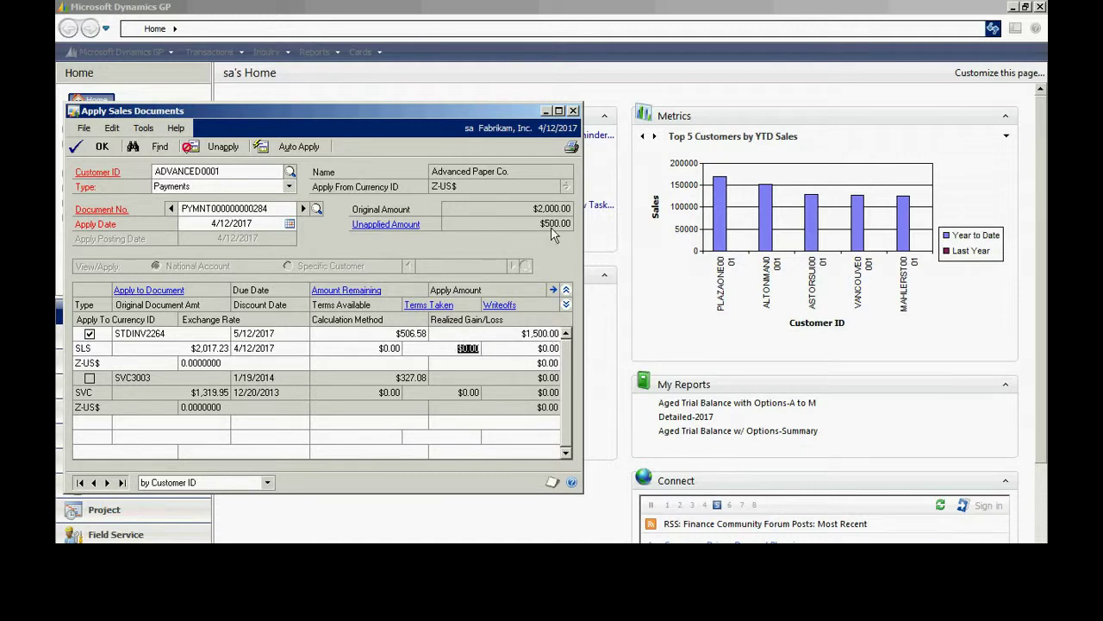
Step: Apply the remaining payment to the SVC document due 1/19/2014, post the cash receipt, and close the entry window
left_click(89, 378)
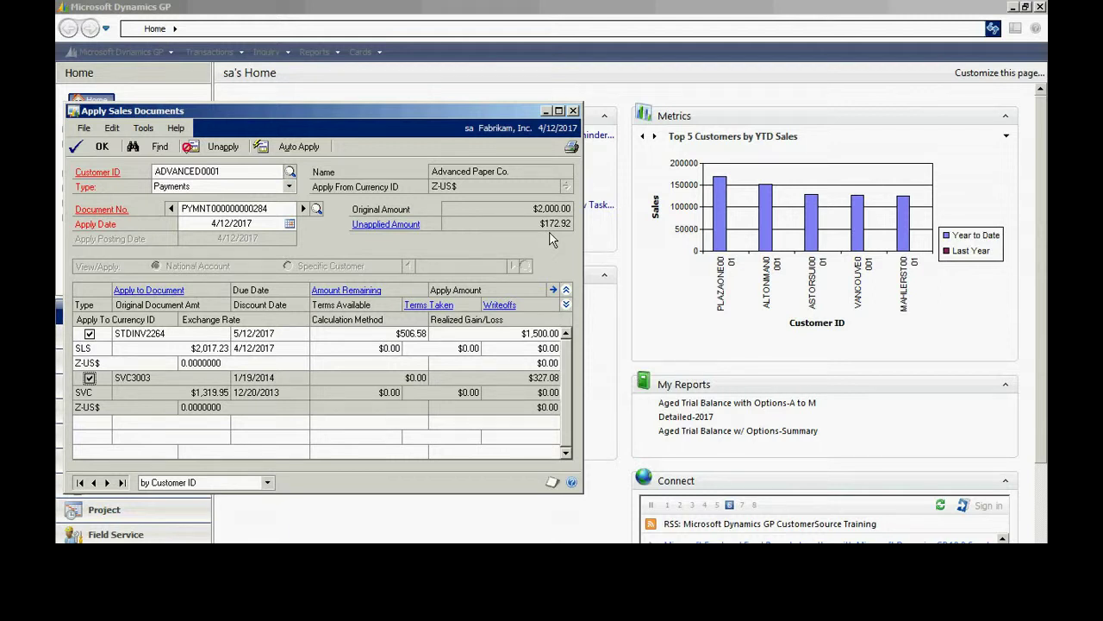
left_click(96, 147)
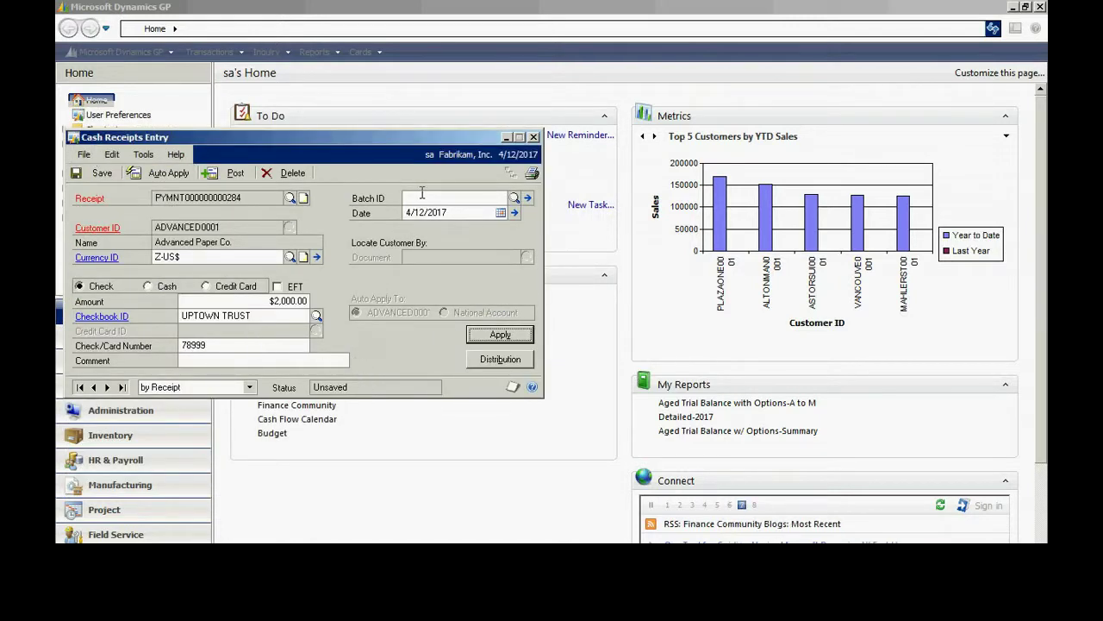
left_click(236, 173)
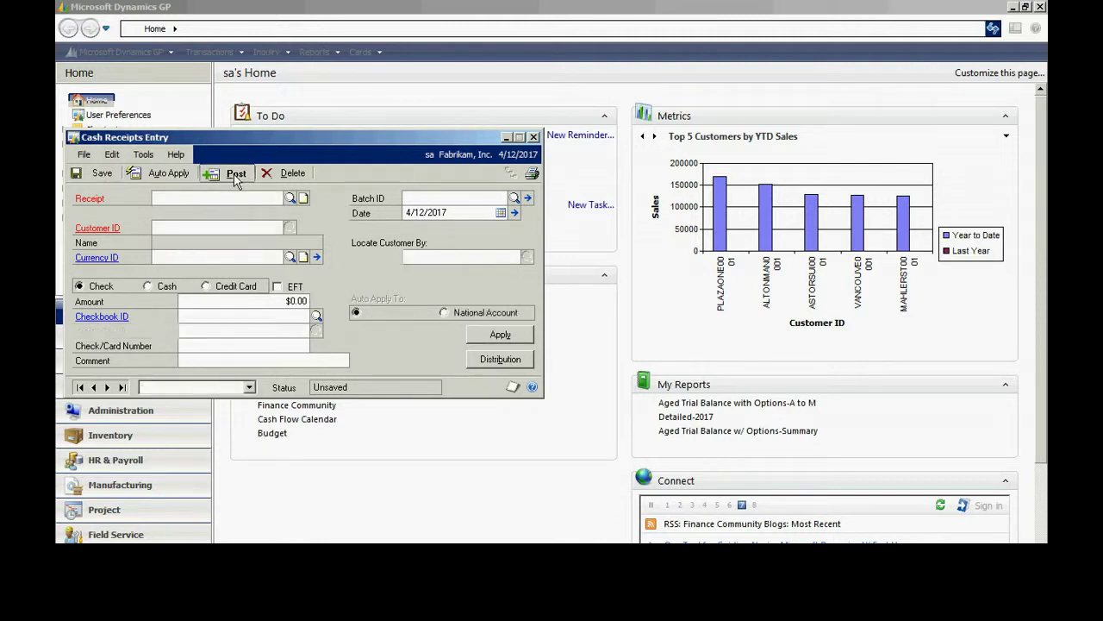
key("alt+F4")
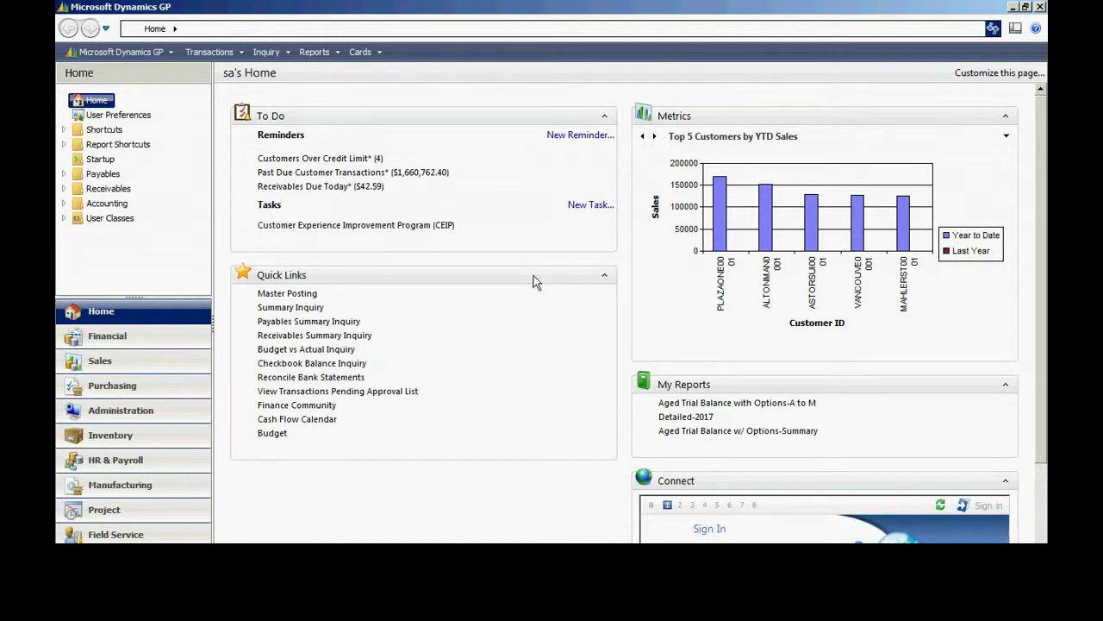
Step: Open Receivables Posted Transaction Maintenance for sales and look up the customer Advanced Paper Co
left_click(210, 52)
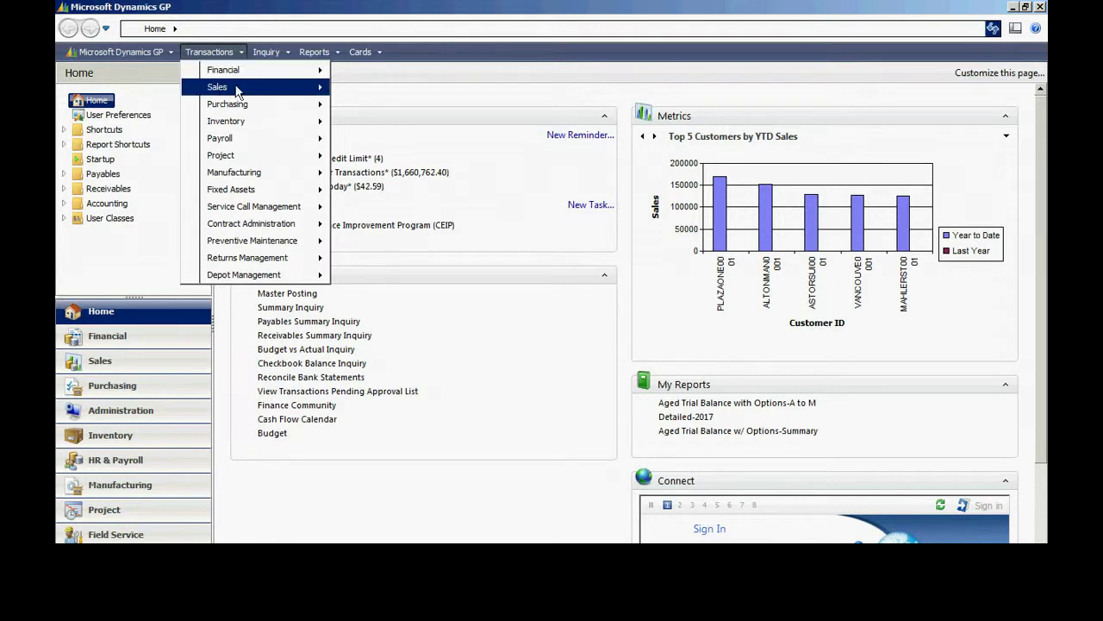
mouse_move(319, 89)
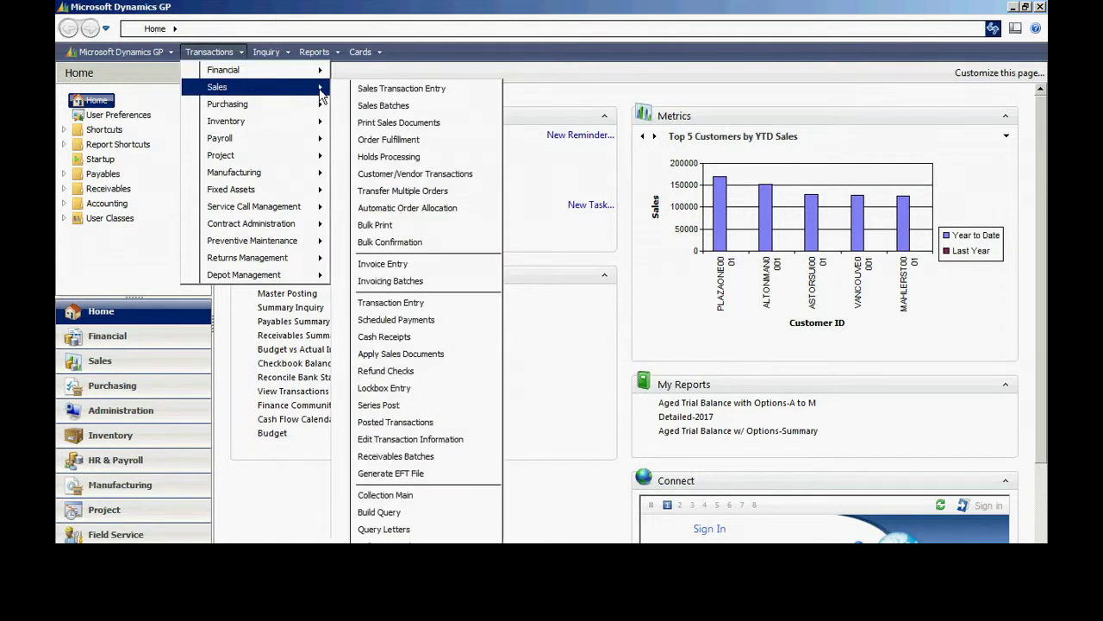
left_click(402, 422)
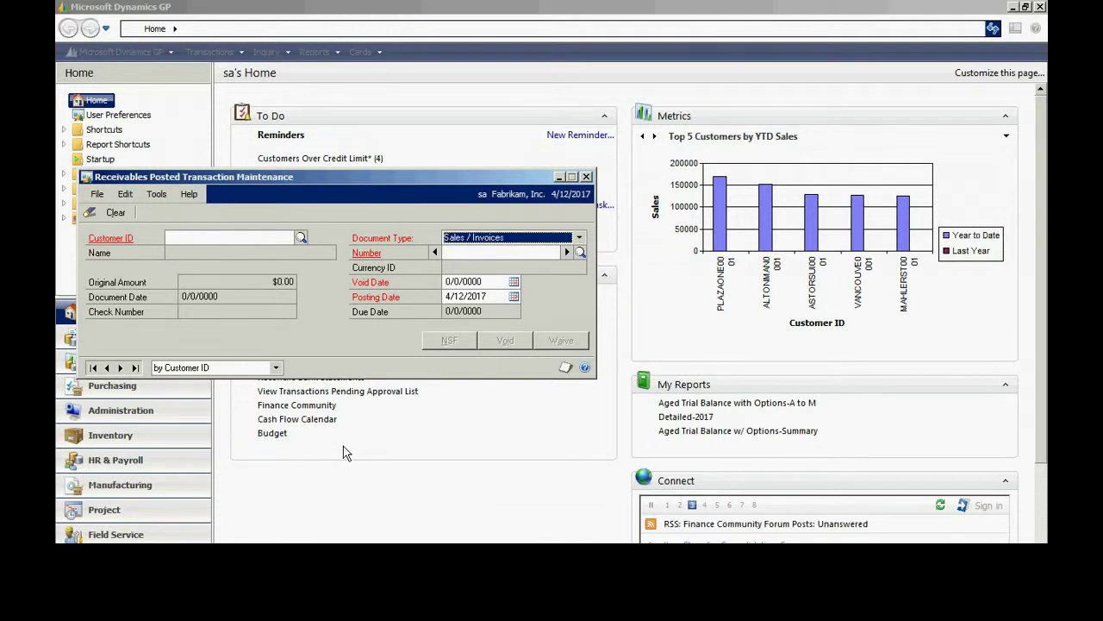
left_click(268, 238)
left_click(300, 237)
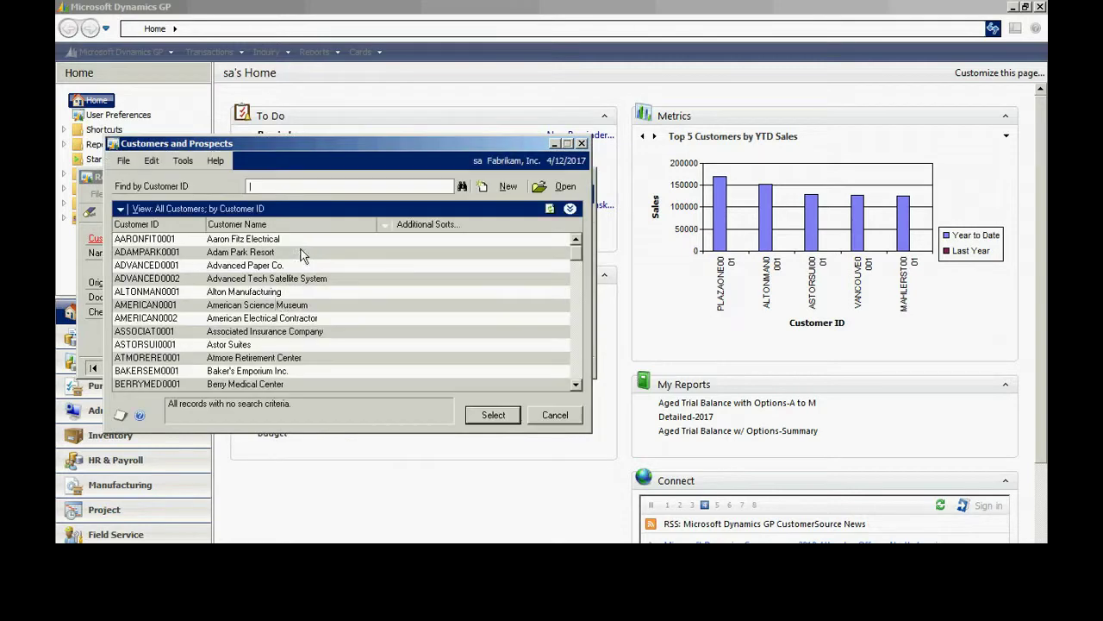
double_click(245, 264)
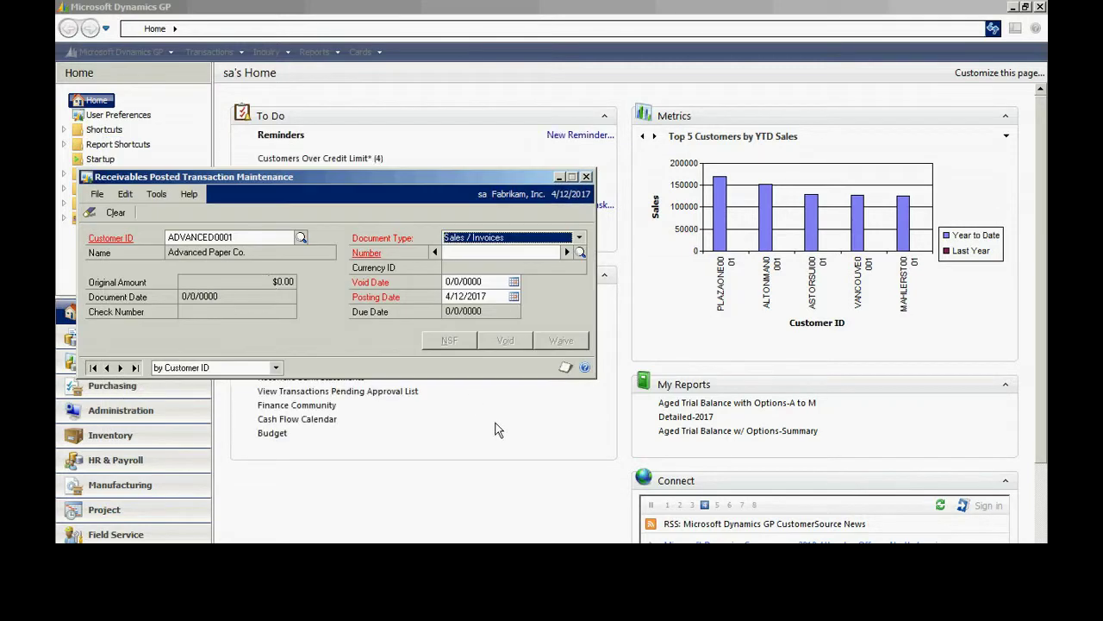
Step: Set the document type to Payments, bring up the $2,000.00 payment with check number 78999, and void it
left_click(578, 241)
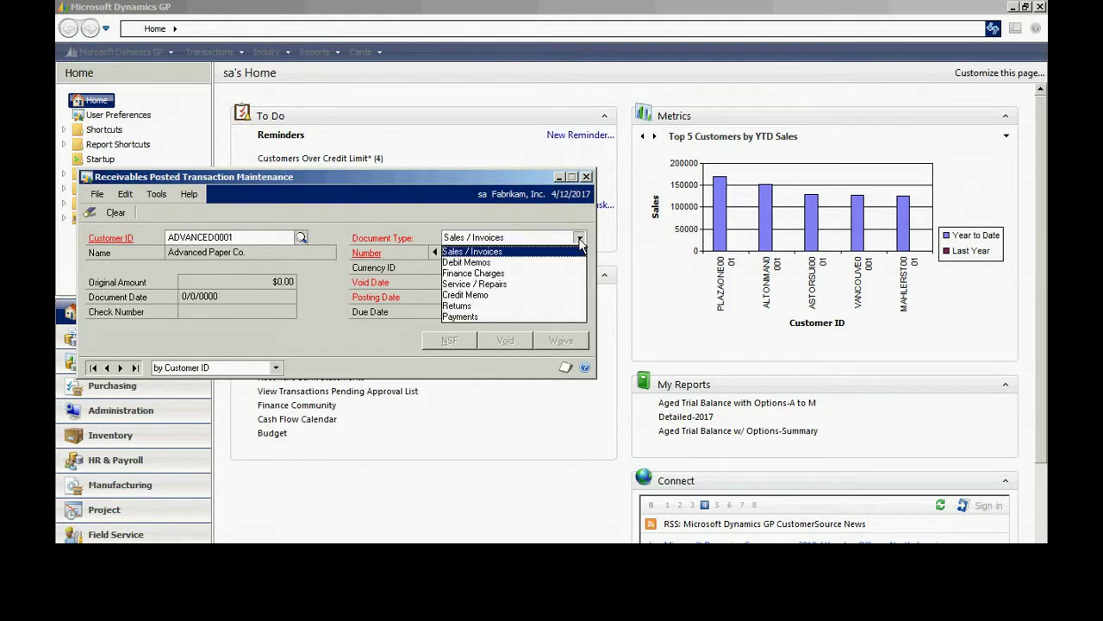
left_click(500, 316)
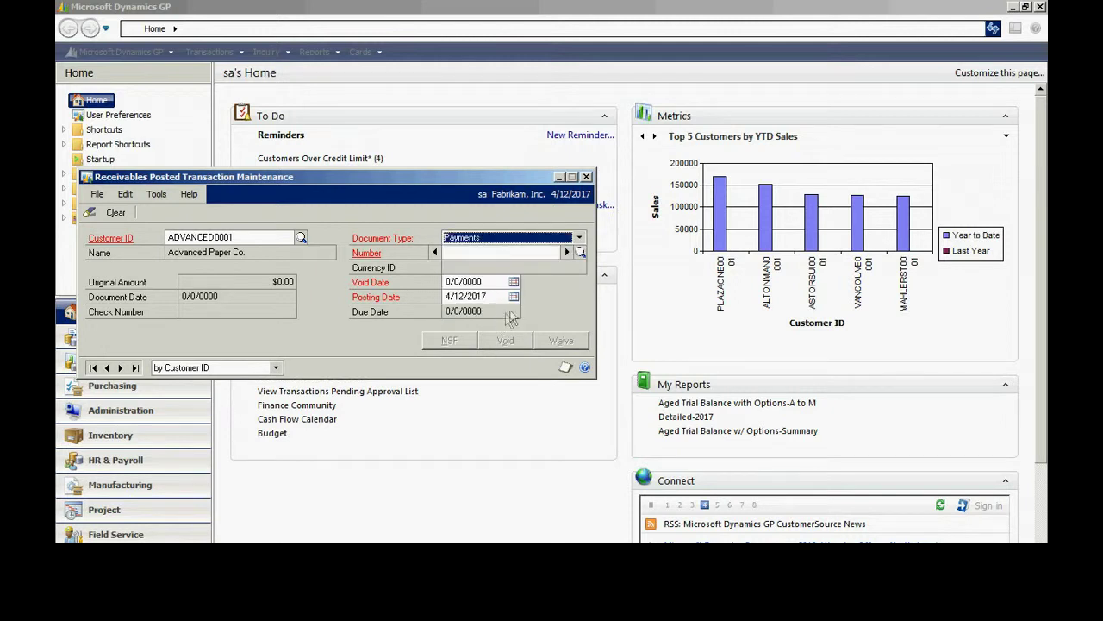
left_click(567, 252)
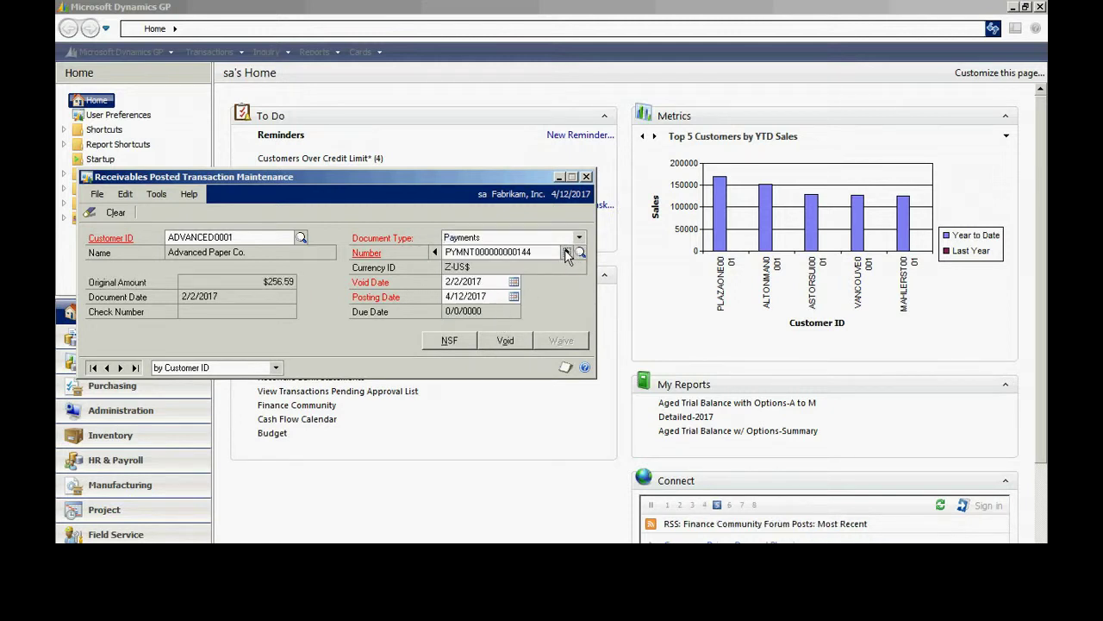
left_click(567, 252)
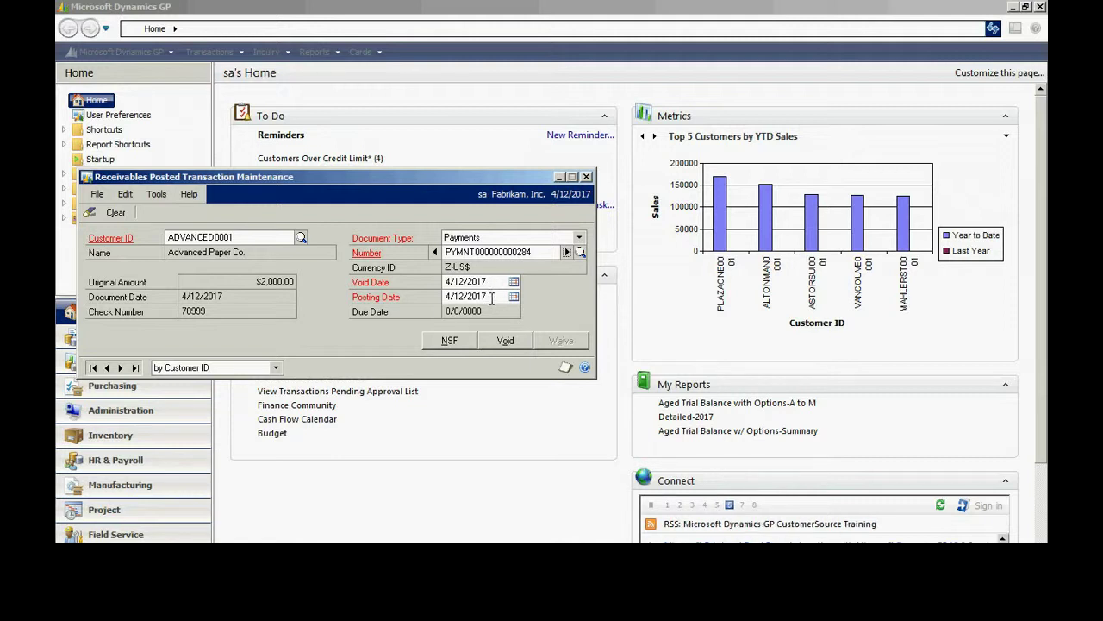
left_click(506, 342)
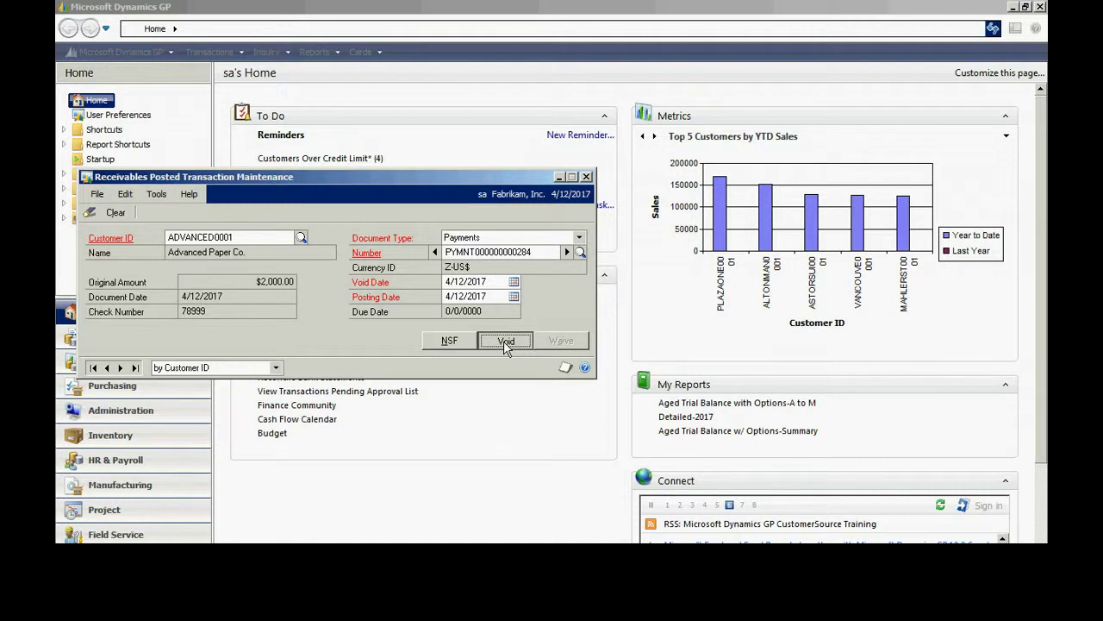